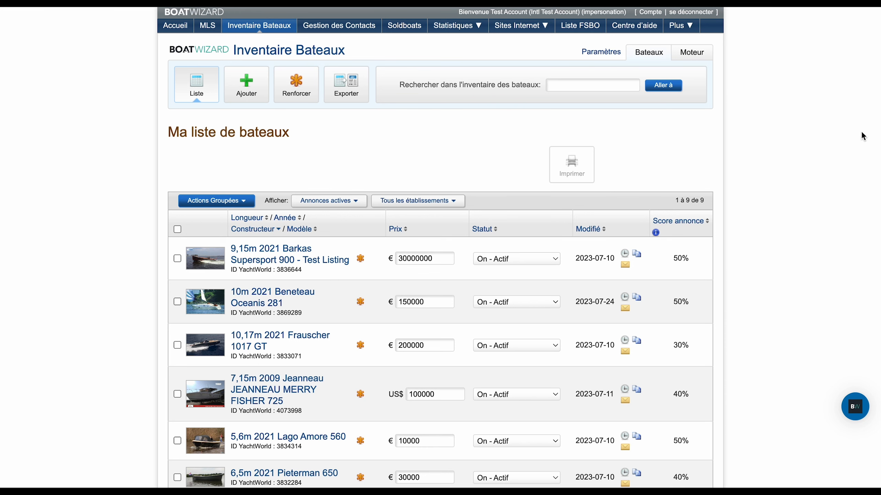
# Open the Barkas Supersport 900 - Test Listing from the boat list and review its basic details down to the additional categories.
pyautogui.moveTo(661, 233)
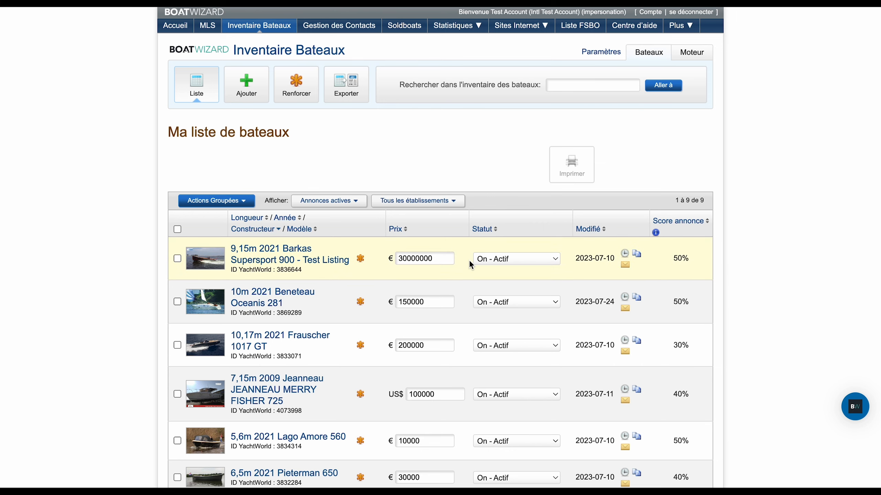
pyautogui.click(300, 264)
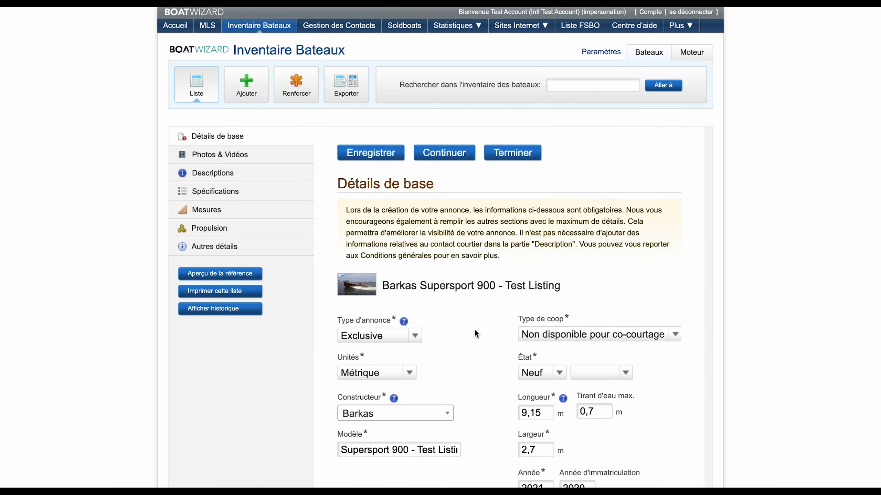
pyautogui.scroll(-3, 475, 329)
pyautogui.scroll(-2, 475, 330)
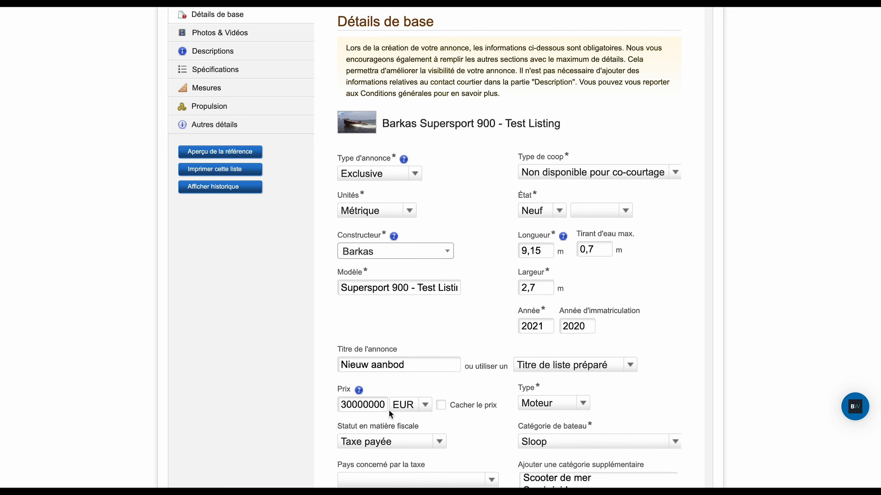
pyautogui.scroll(-3, 389, 410)
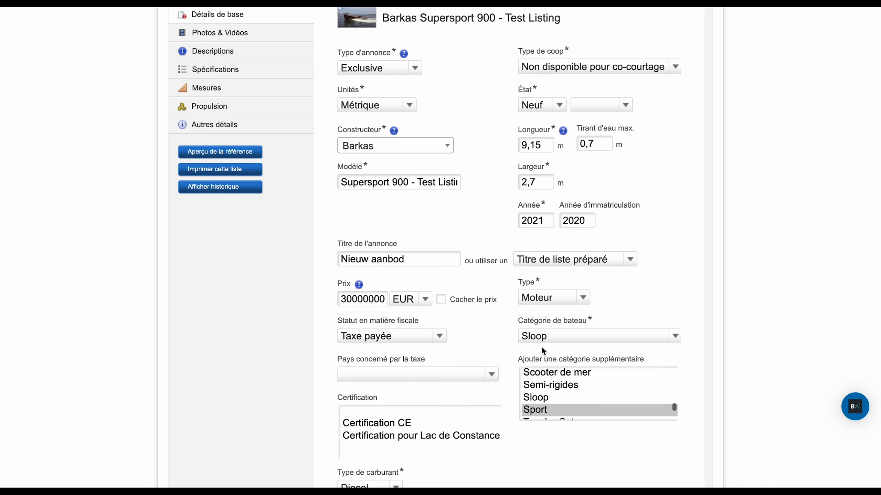
pyautogui.scroll(-2, 541, 347)
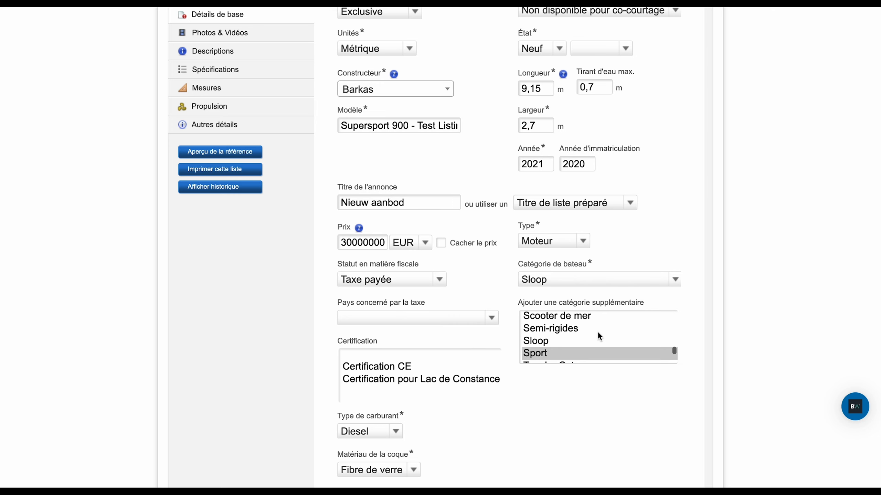
# Select both Sport and Sloop as additional boat categories, and review the remaining basic details through the hull number field.
pyautogui.click(567, 353)
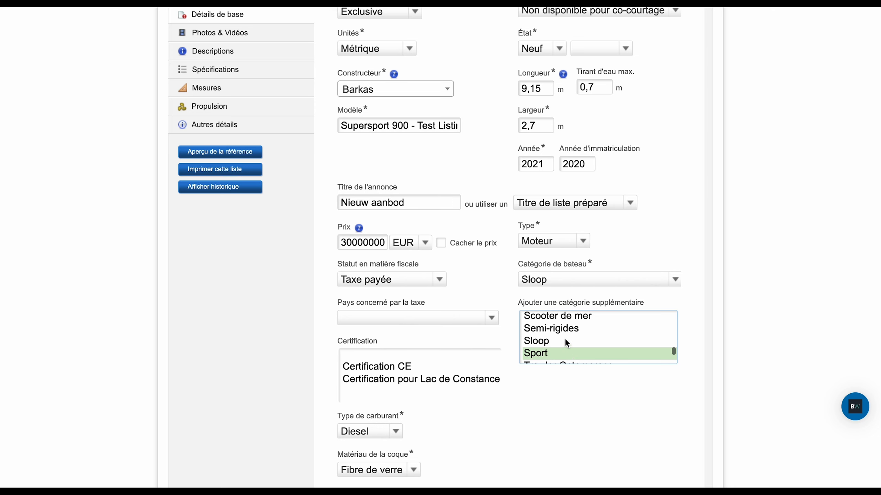
pyautogui.keyDown('ctrl'); pyautogui.click(566, 342); pyautogui.keyUp('ctrl')
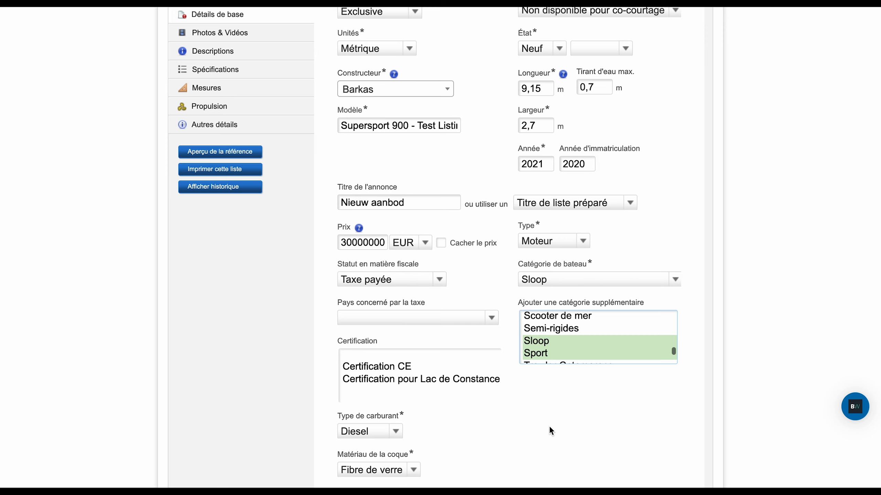
pyautogui.scroll(-3, 551, 430)
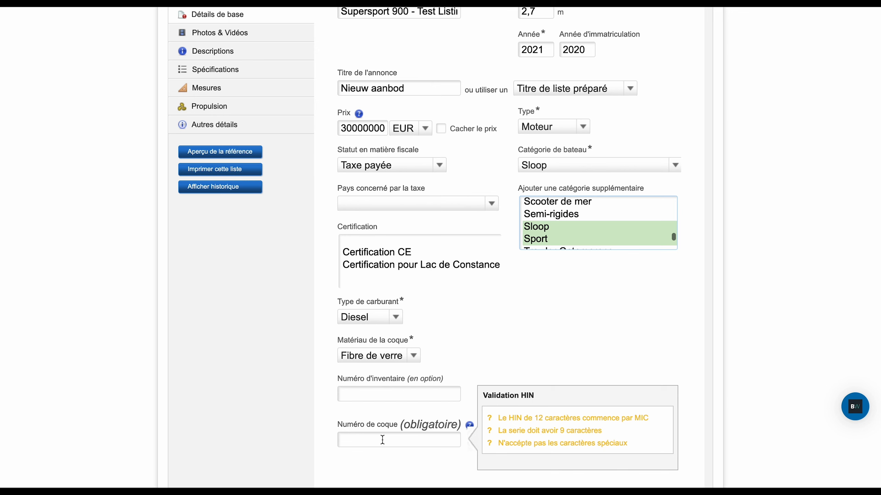
pyautogui.scroll(-7, 383, 440)
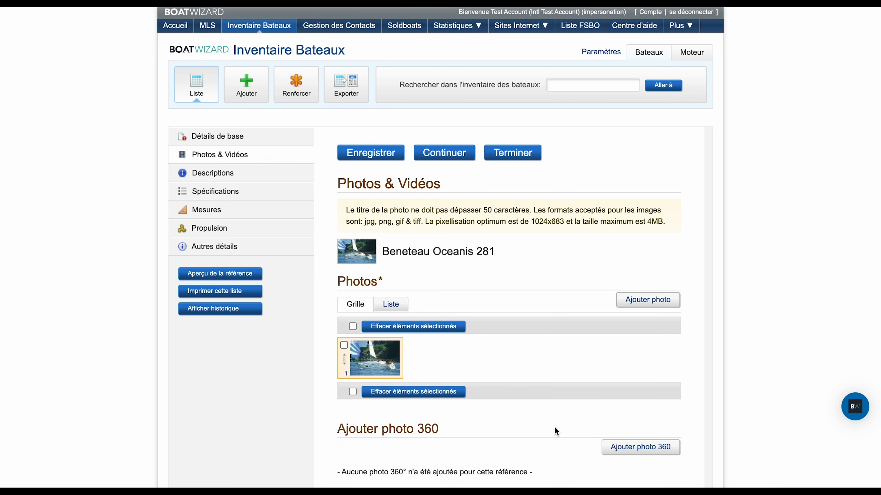
# Examine the photo, 360 photo, video and interactive 3D tour sections of the Beneteau Oceanis 281 listing.
pyautogui.scroll(-4, 555, 427)
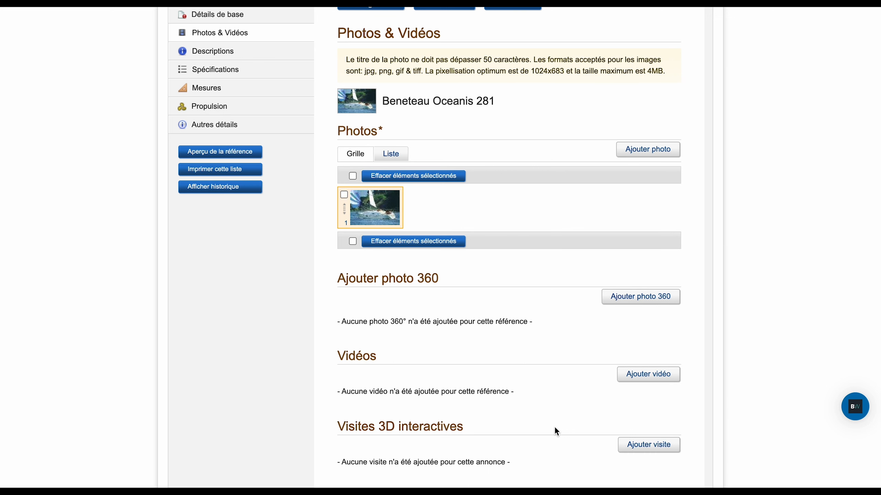
pyautogui.scroll(-3, 554, 427)
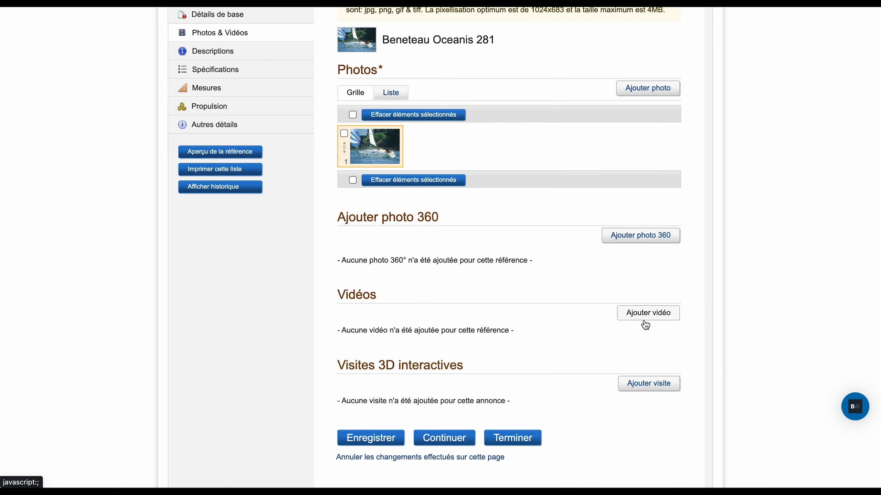
# Open the Beneteau Oceanis 281 specifications, view the description entry for Sondeur, and review the electronics and sails equipment lists.
pyautogui.click(229, 77)
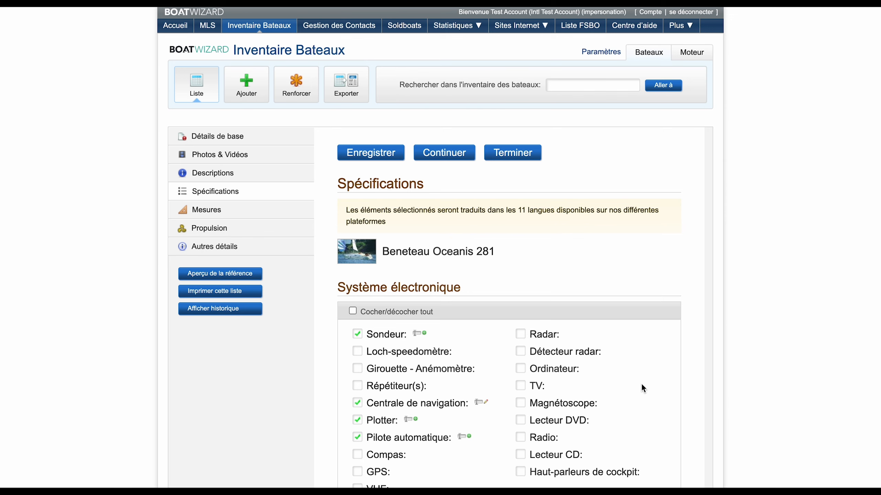
pyautogui.click(419, 334)
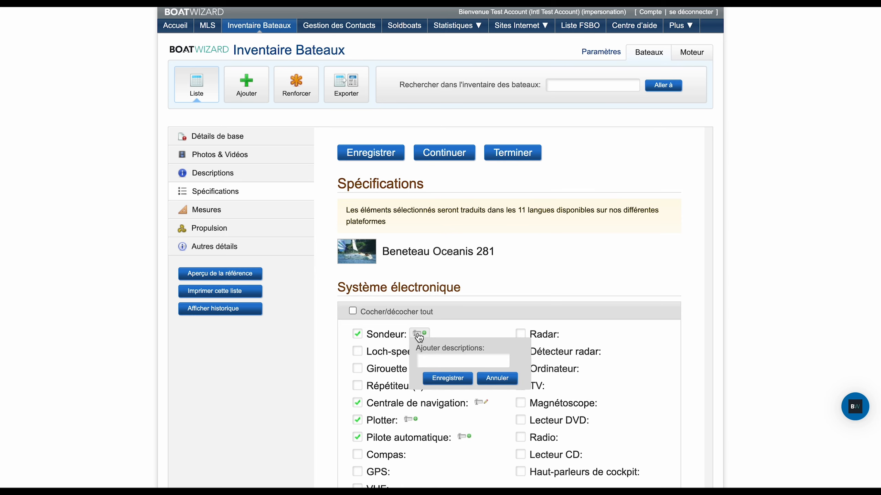
pyautogui.scroll(-8, 656, 383)
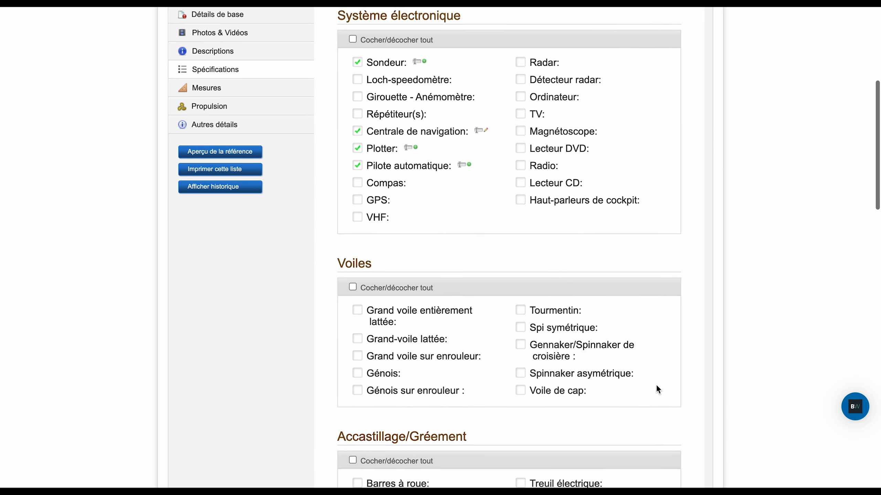
pyautogui.scroll(2, 656, 383)
# Examine the listing's measurements, from speed, dimensions and weight through tanks and cabins, including the bathroom and toilet quantity fields.
pyautogui.click(211, 98)
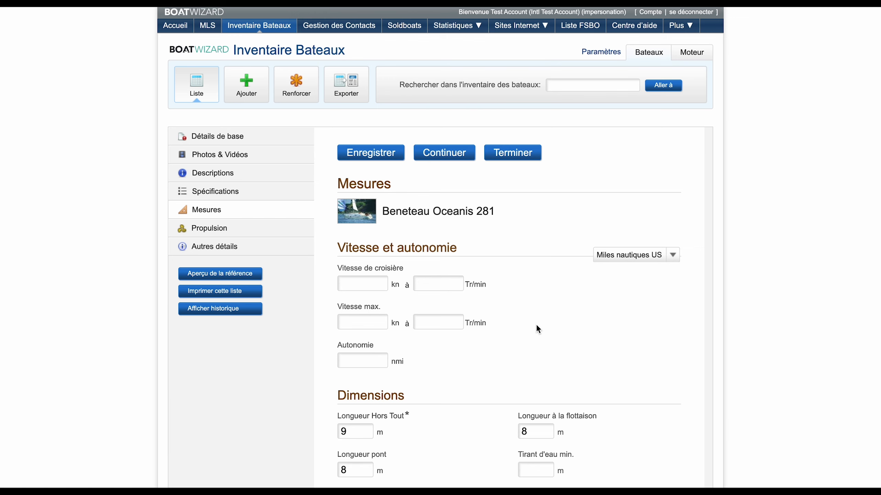
pyautogui.scroll(-5, 538, 326)
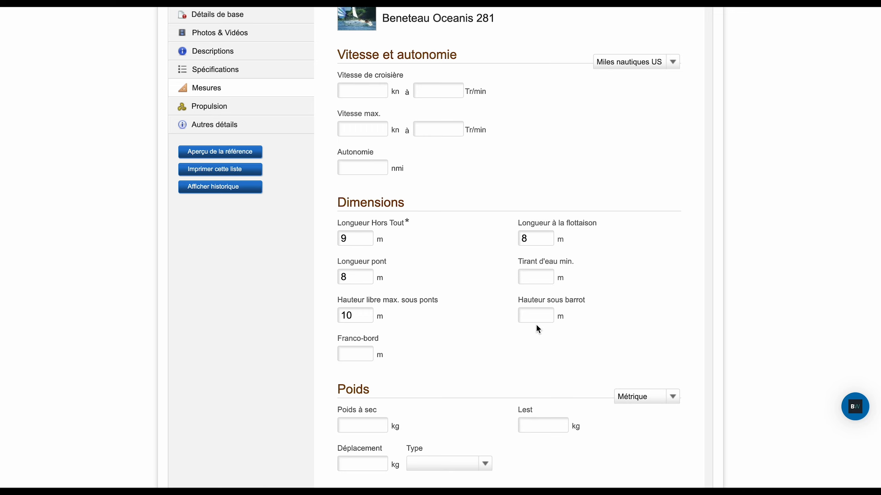
pyautogui.scroll(-3, 536, 325)
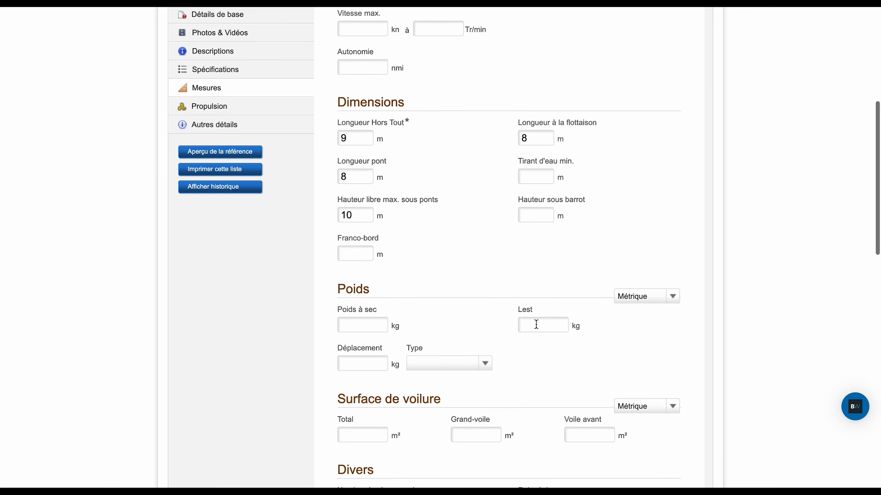
pyautogui.scroll(-8, 536, 324)
pyautogui.scroll(-6, 537, 326)
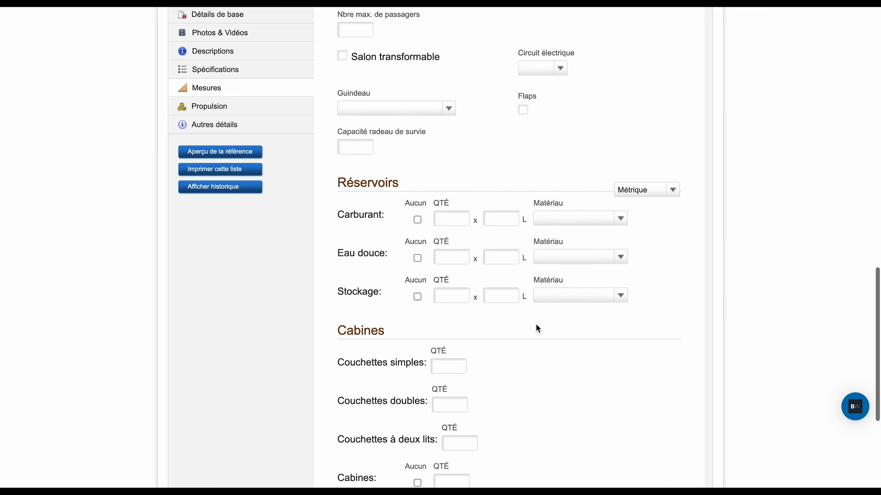
pyautogui.scroll(-2, 536, 324)
pyautogui.scroll(-4, 536, 324)
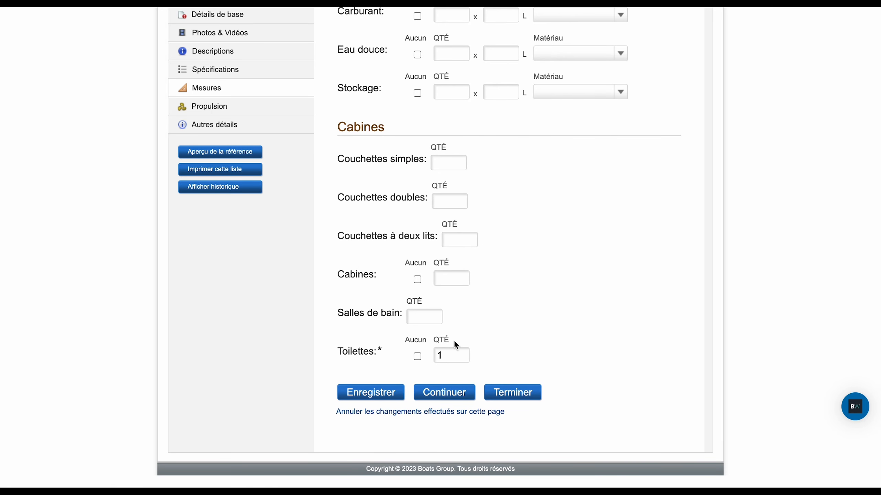
pyautogui.doubleClick(438, 357)
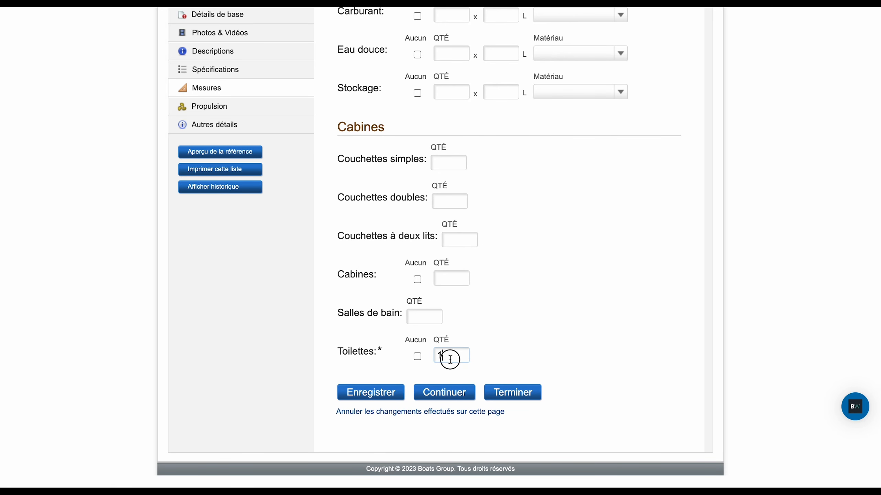
pyautogui.click(422, 324)
pyautogui.scroll(5, 608, 317)
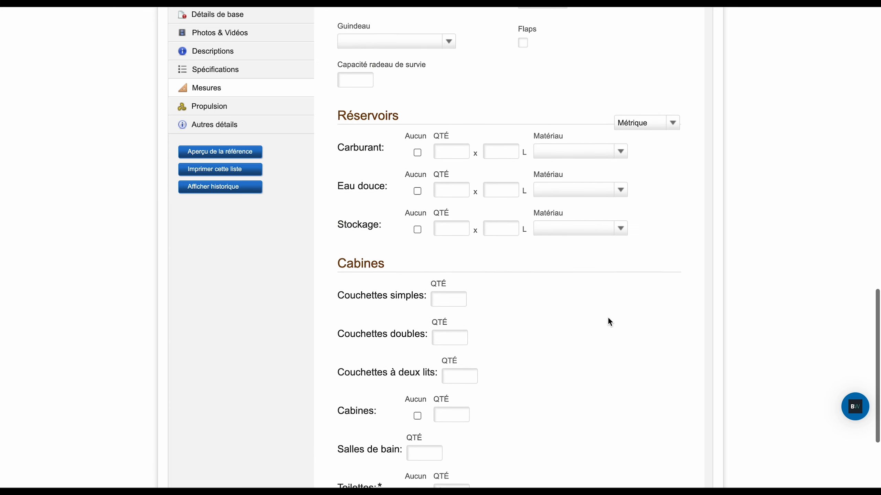
# View the listing's propulsion details and open the category choices in its descriptions section.
pyautogui.click(206, 109)
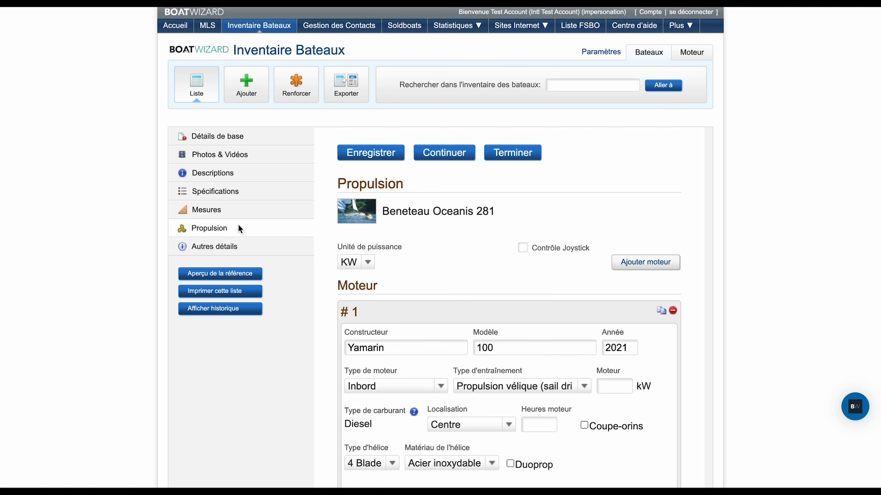
pyautogui.click(220, 179)
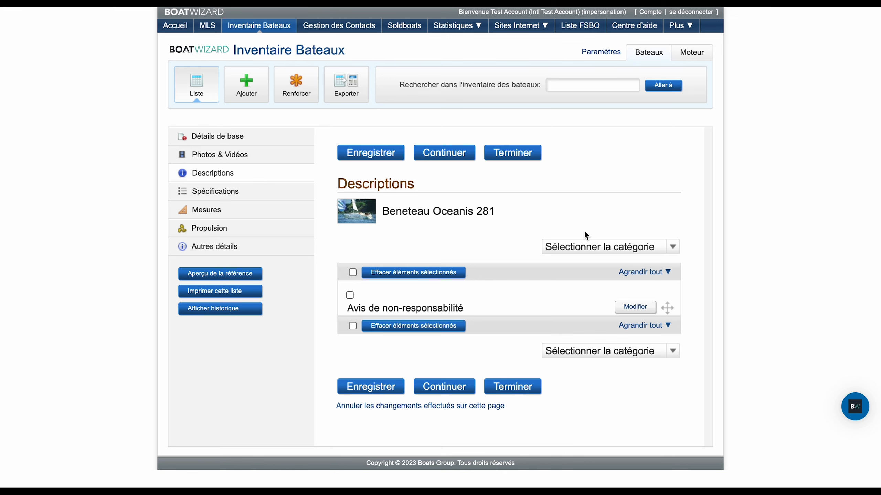
pyautogui.click(587, 246)
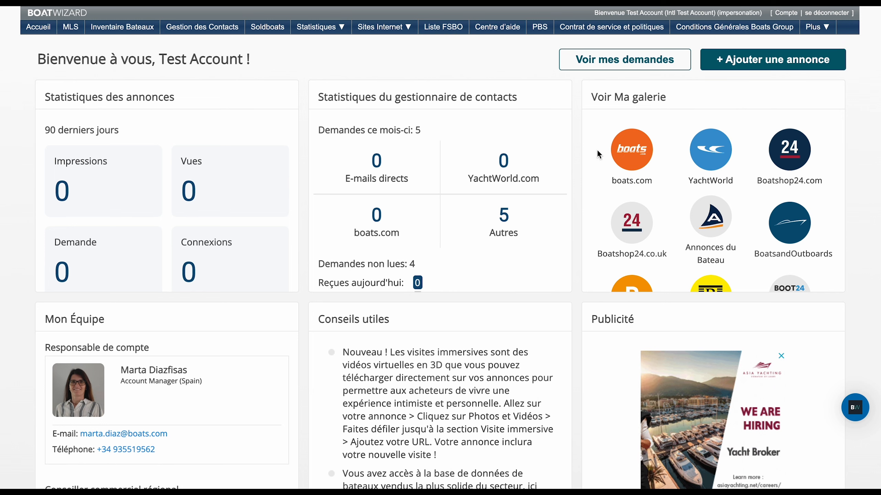
# Open the Demandes list of customer requests and the details of the oldest lead marked with a LeadSmart check.
pyautogui.click(622, 61)
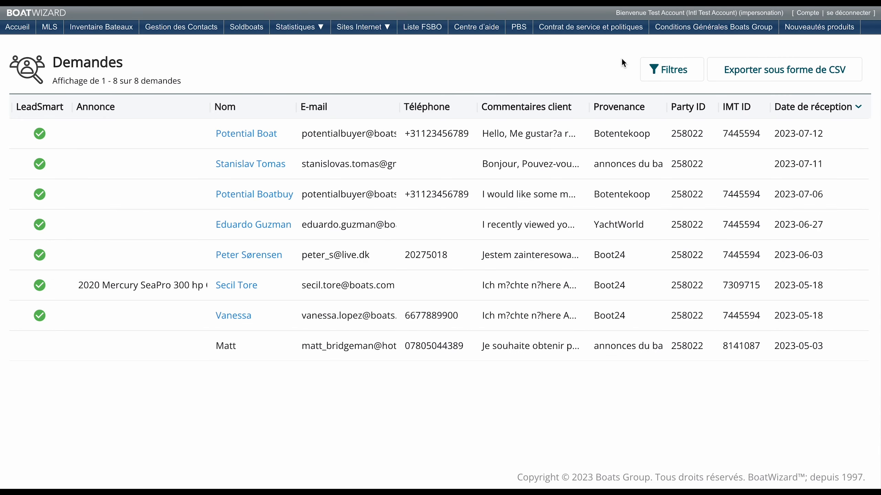
pyautogui.moveTo(309, 32)
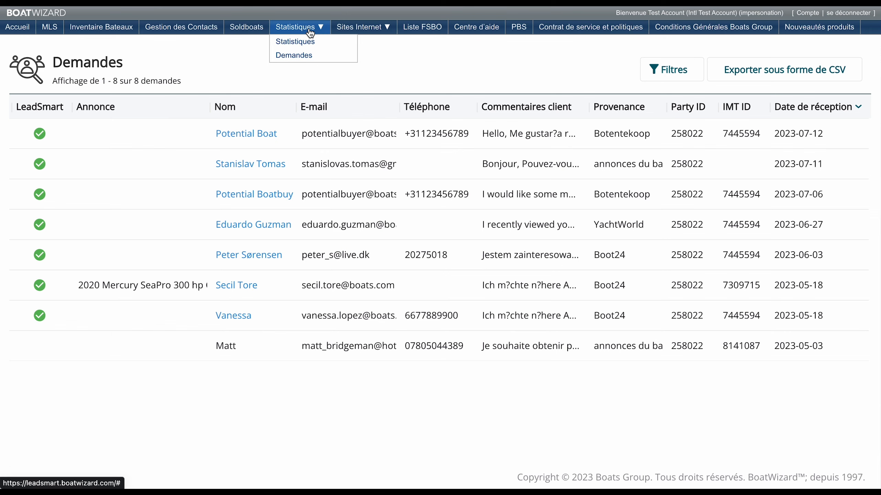
pyautogui.click(301, 58)
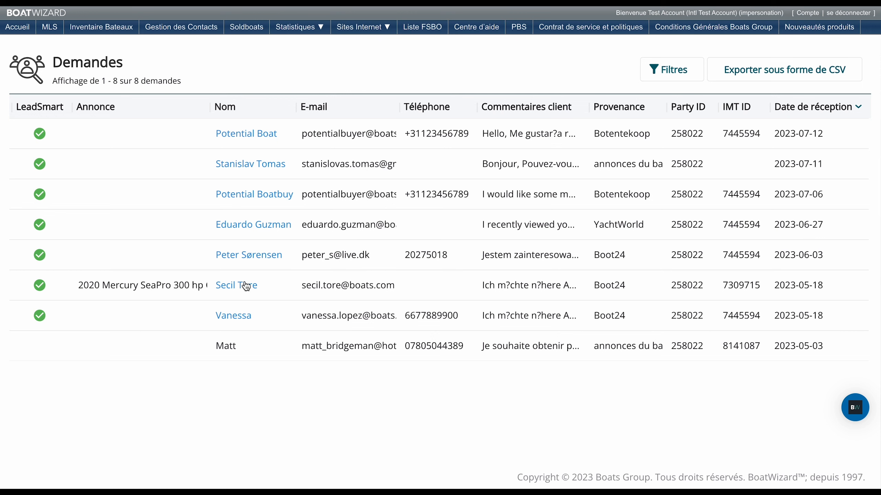
pyautogui.click(229, 323)
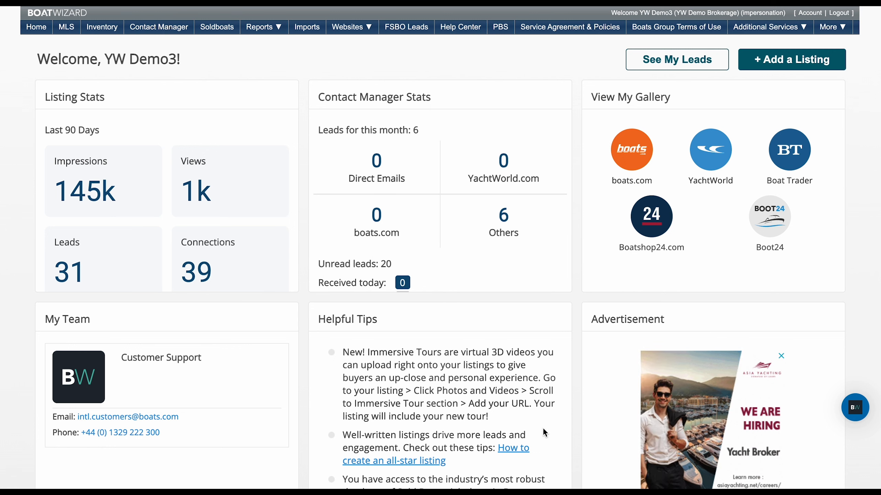
# Open the feed imports report and sort its import summary by date, model and finally make.
pyautogui.click(307, 27)
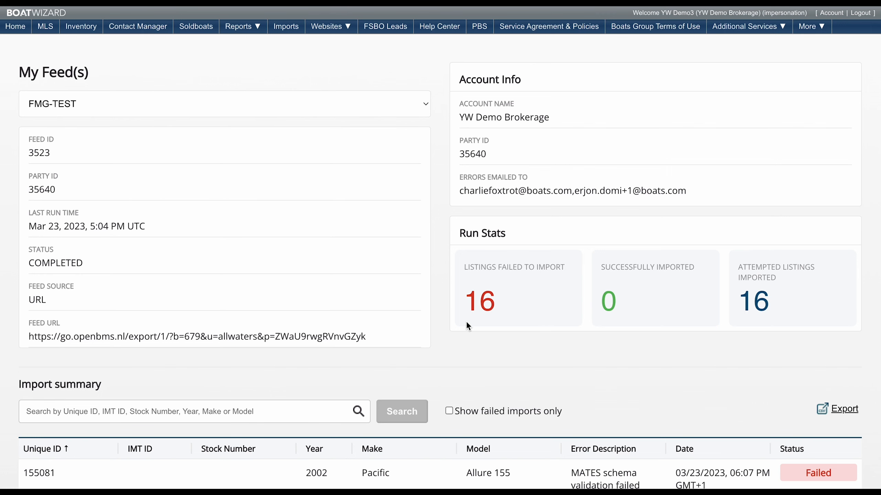
pyautogui.scroll(-3, 467, 326)
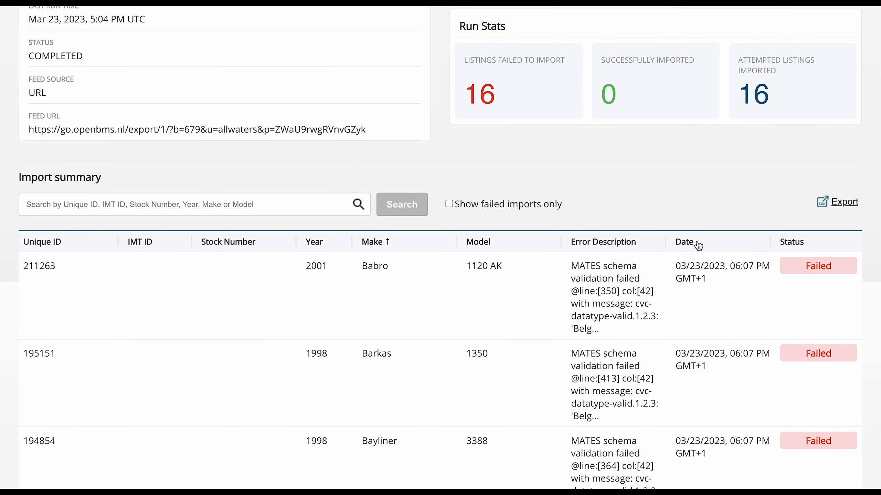
pyautogui.click(688, 244)
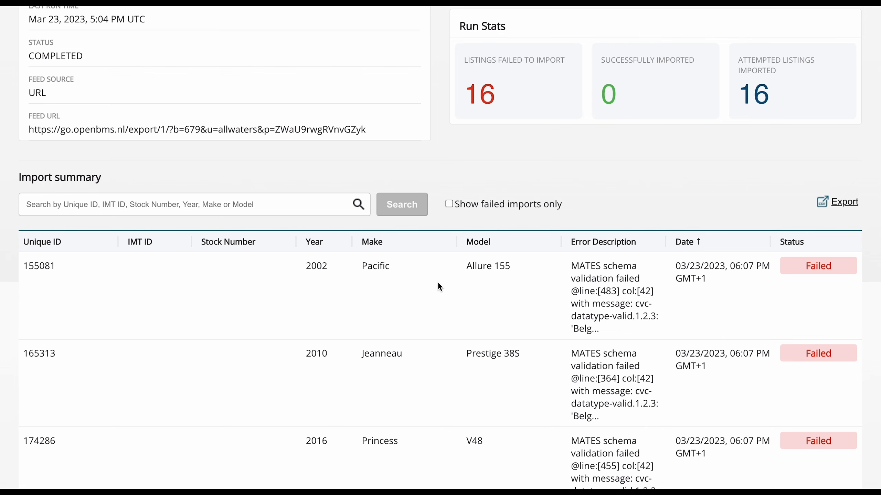
pyautogui.click(487, 249)
pyautogui.click(367, 240)
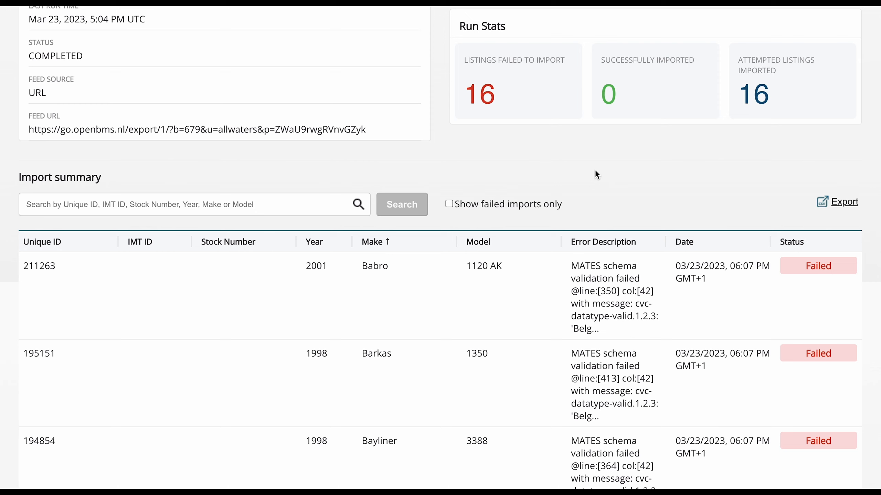